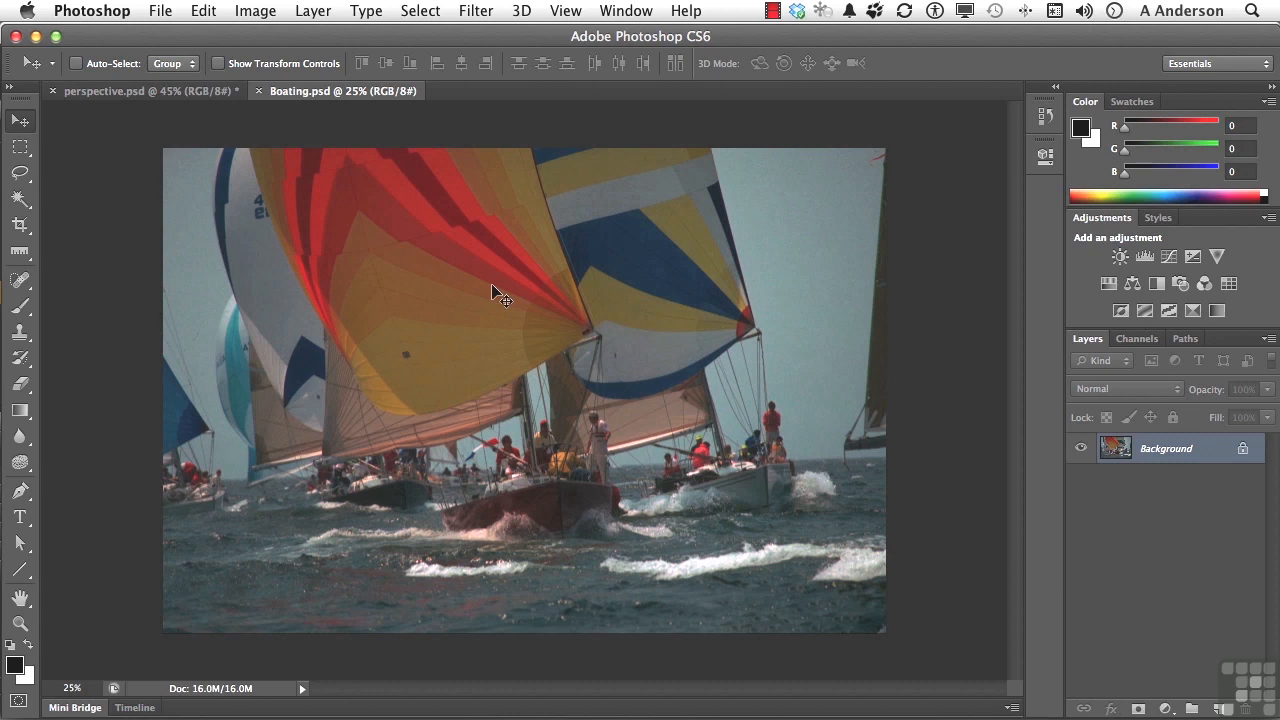
- Activate the Crop tool on the boating photo and inspect its settings, toggling Use Classic Mode on and off
left_click(20, 225)
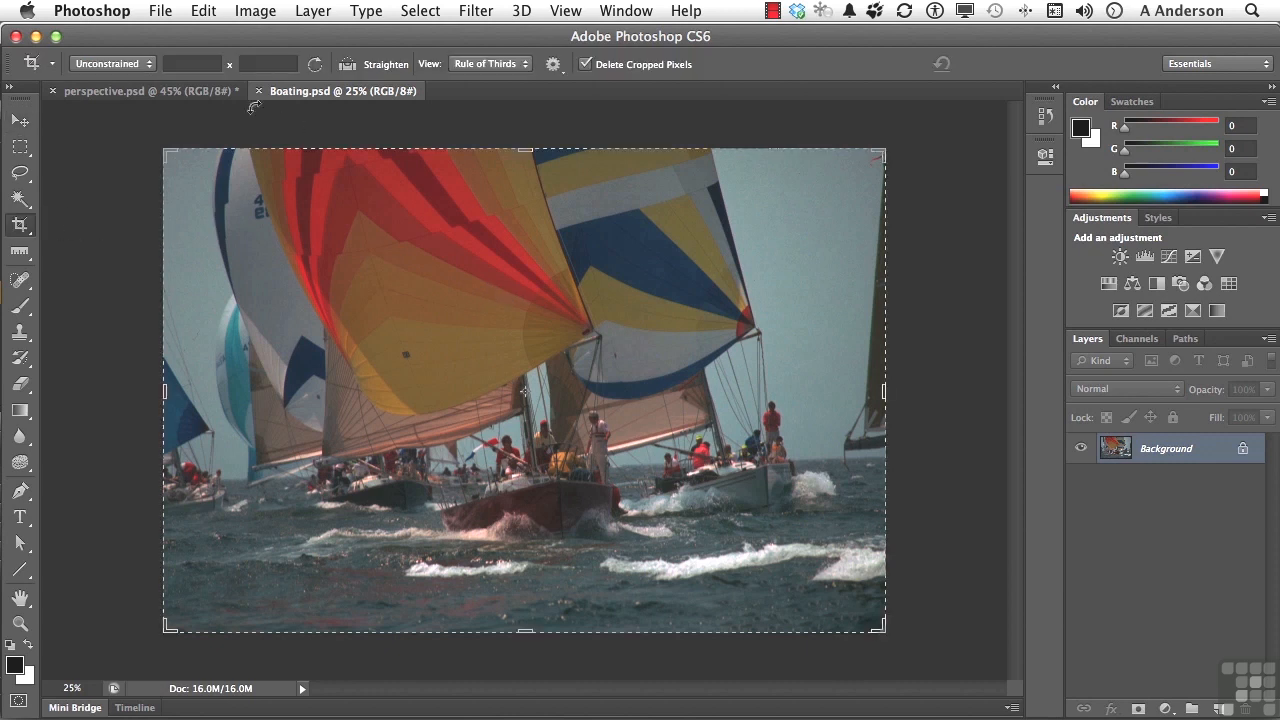
left_click(533, 258)
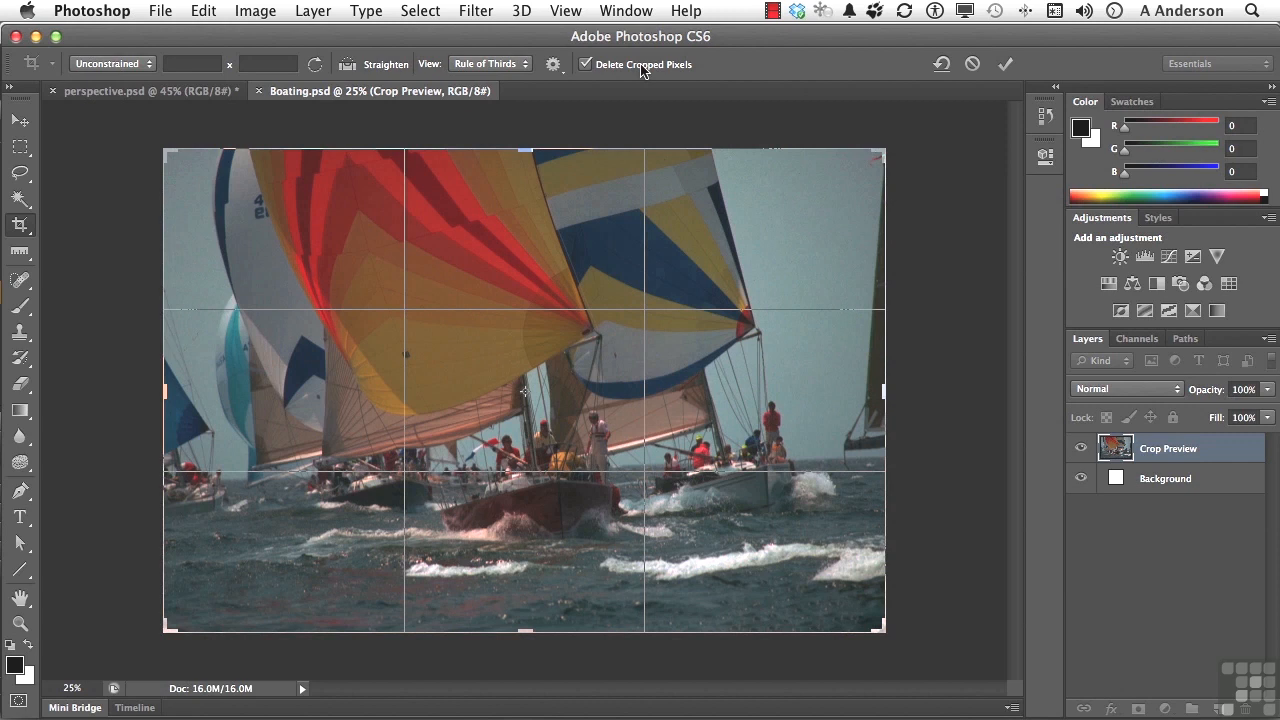
left_click(554, 65)
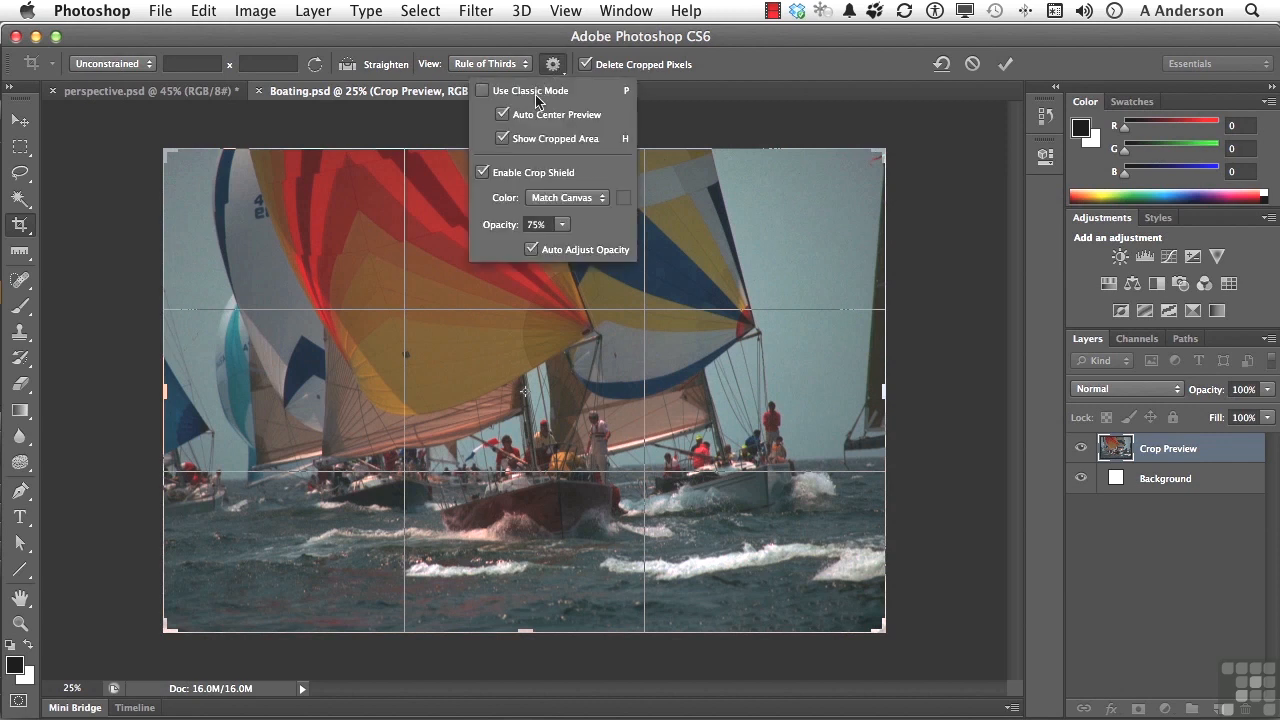
left_click(484, 91)
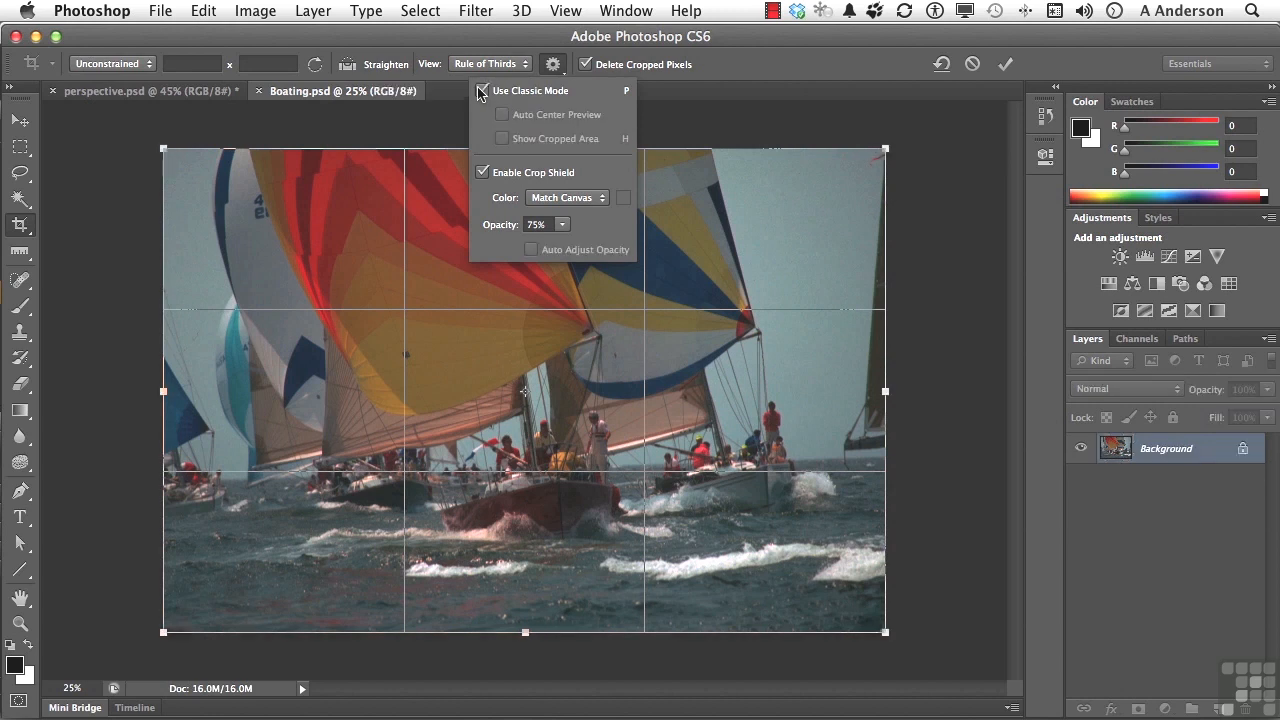
left_click(482, 91)
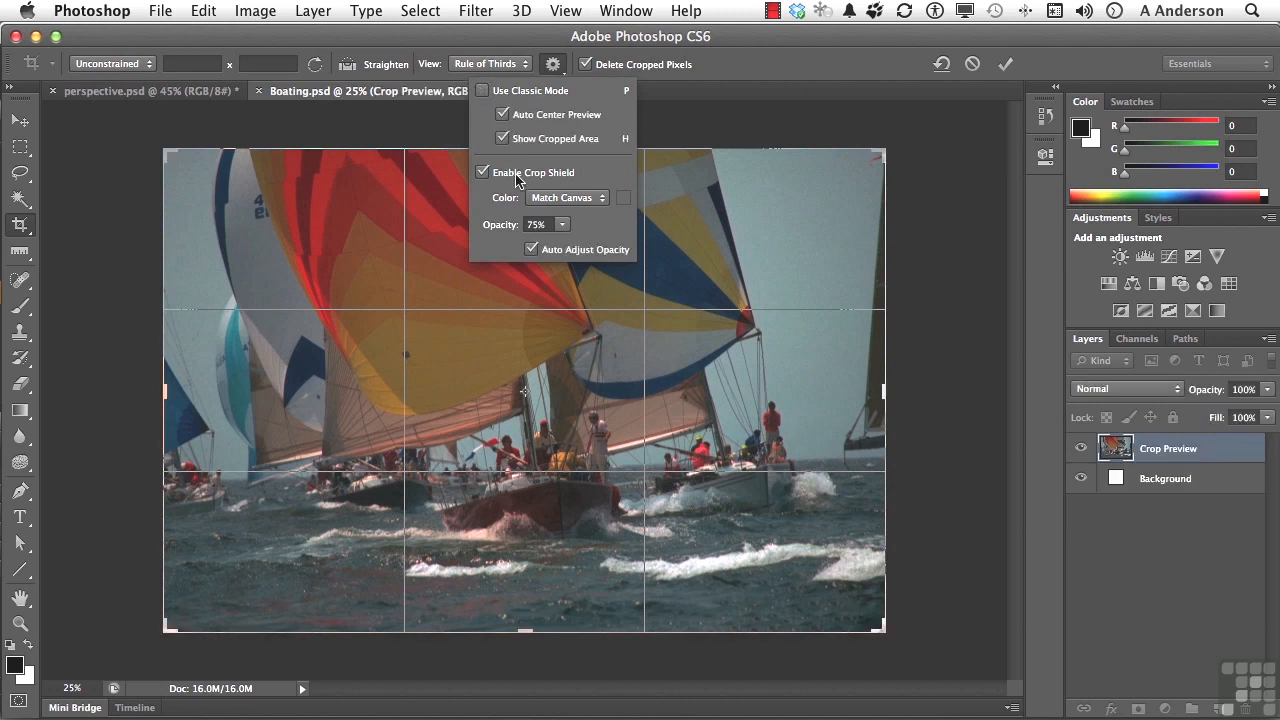
left_click(550, 198)
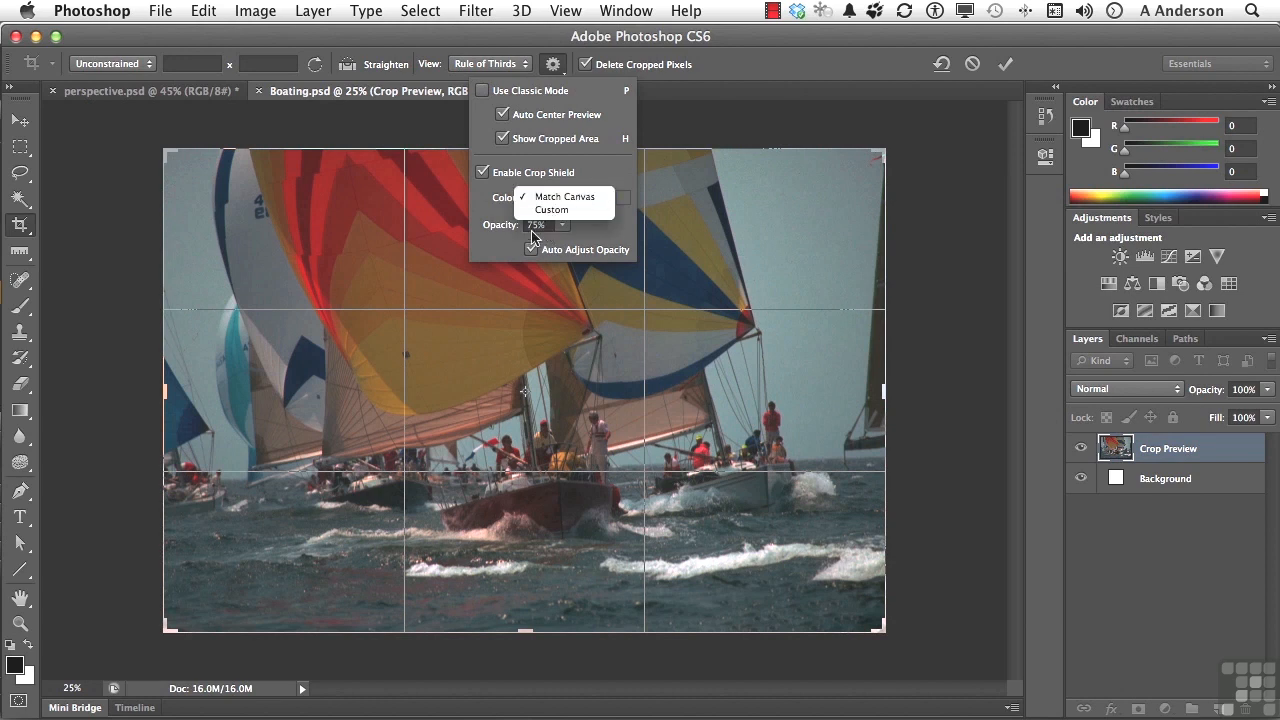
left_click(546, 158)
- Cycle the crop overlay through Diagonal and Grid, ending with Rule of Thirds
left_click(491, 64)
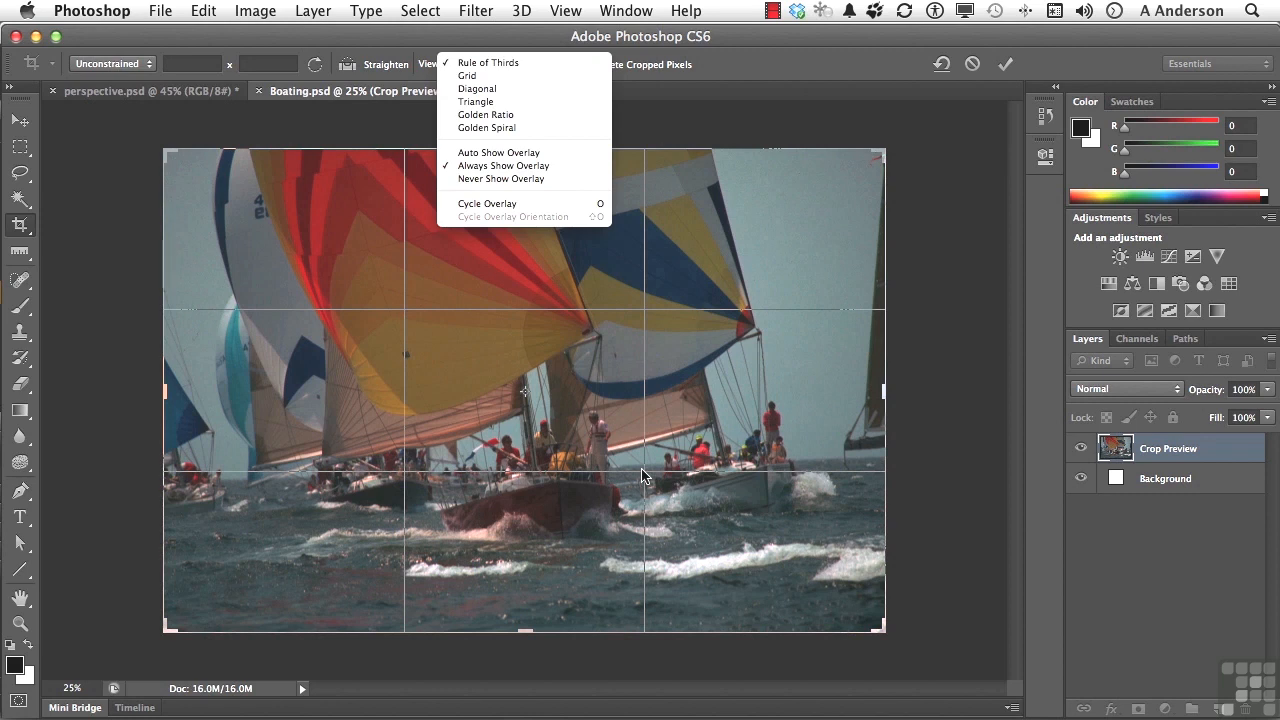
left_click(499, 89)
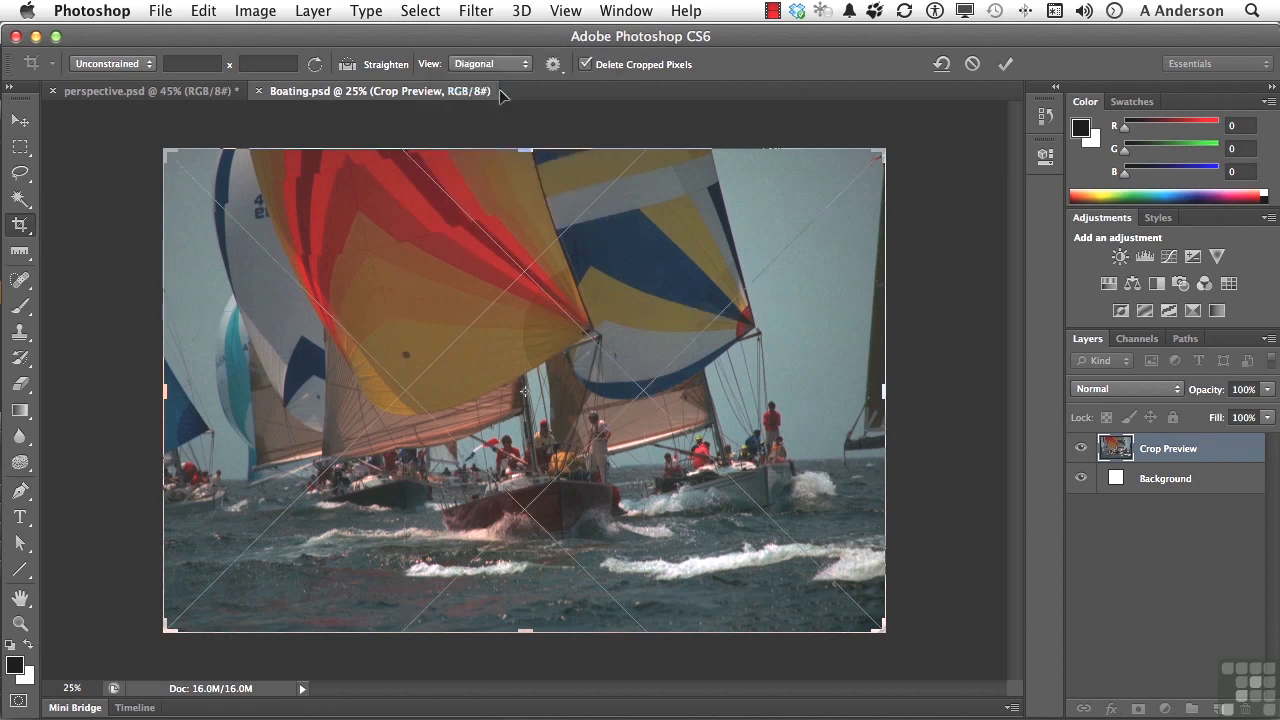
left_click(482, 64)
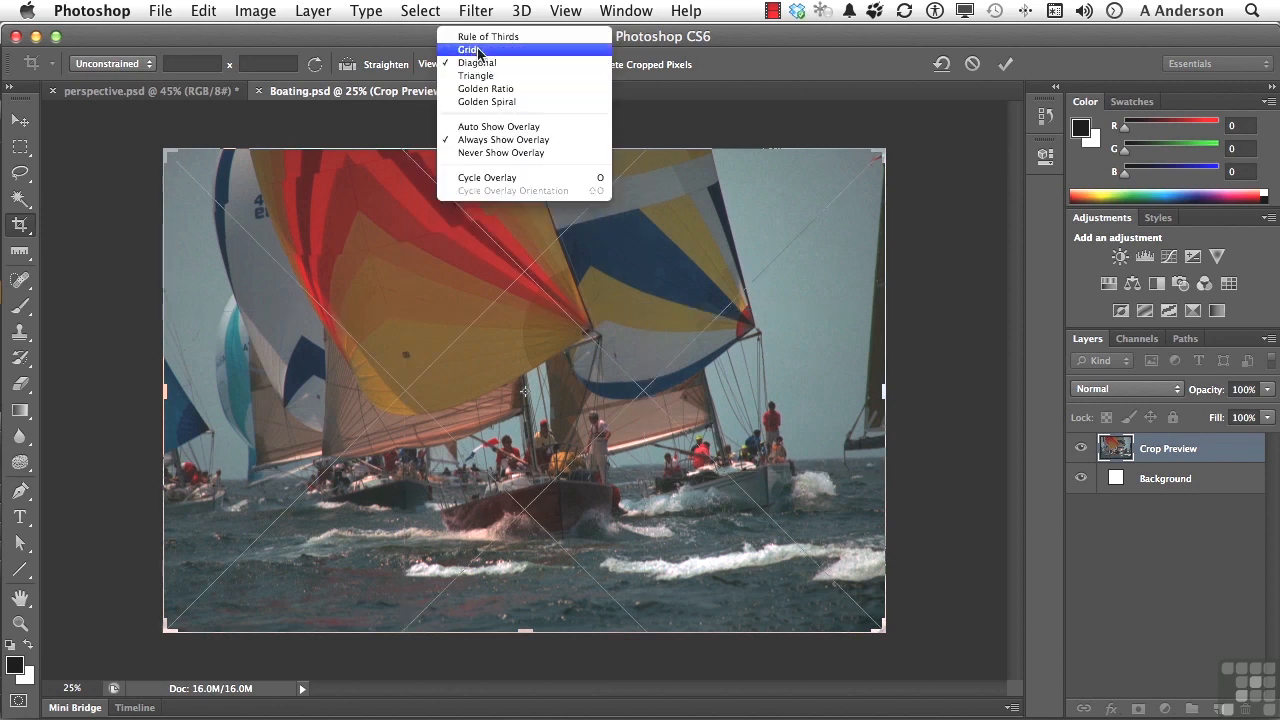
left_click(479, 50)
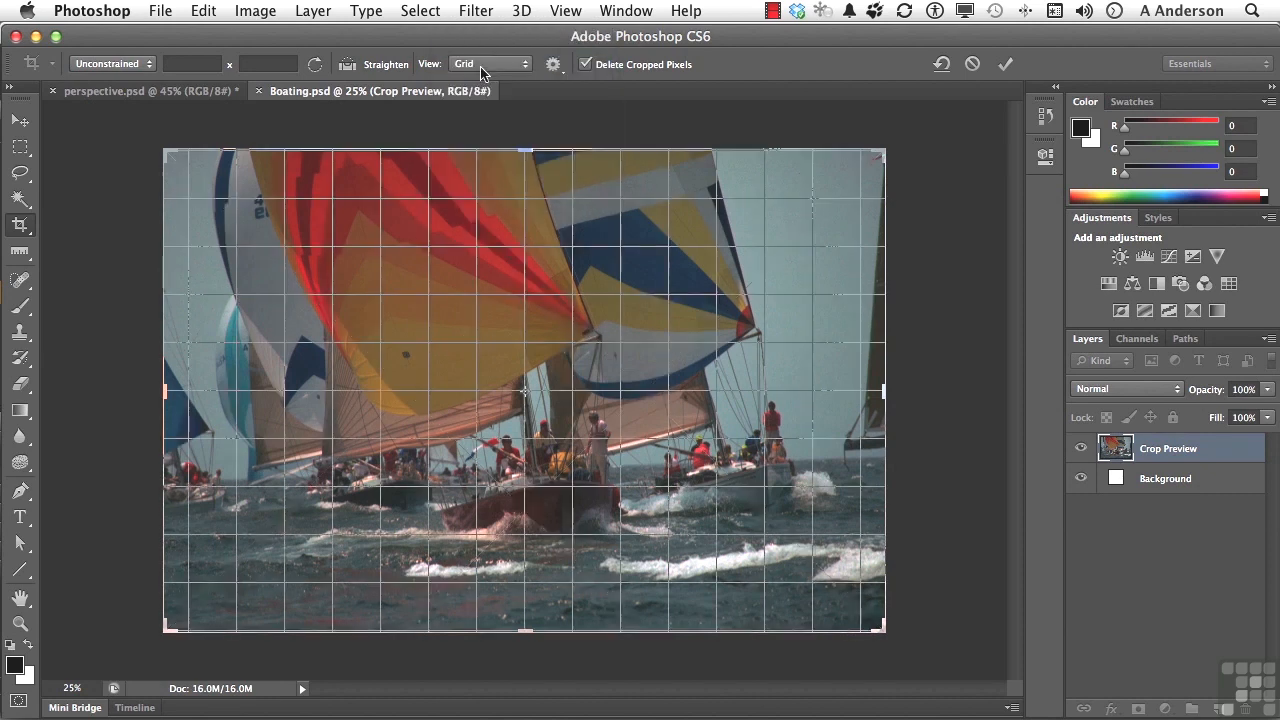
left_click(481, 68)
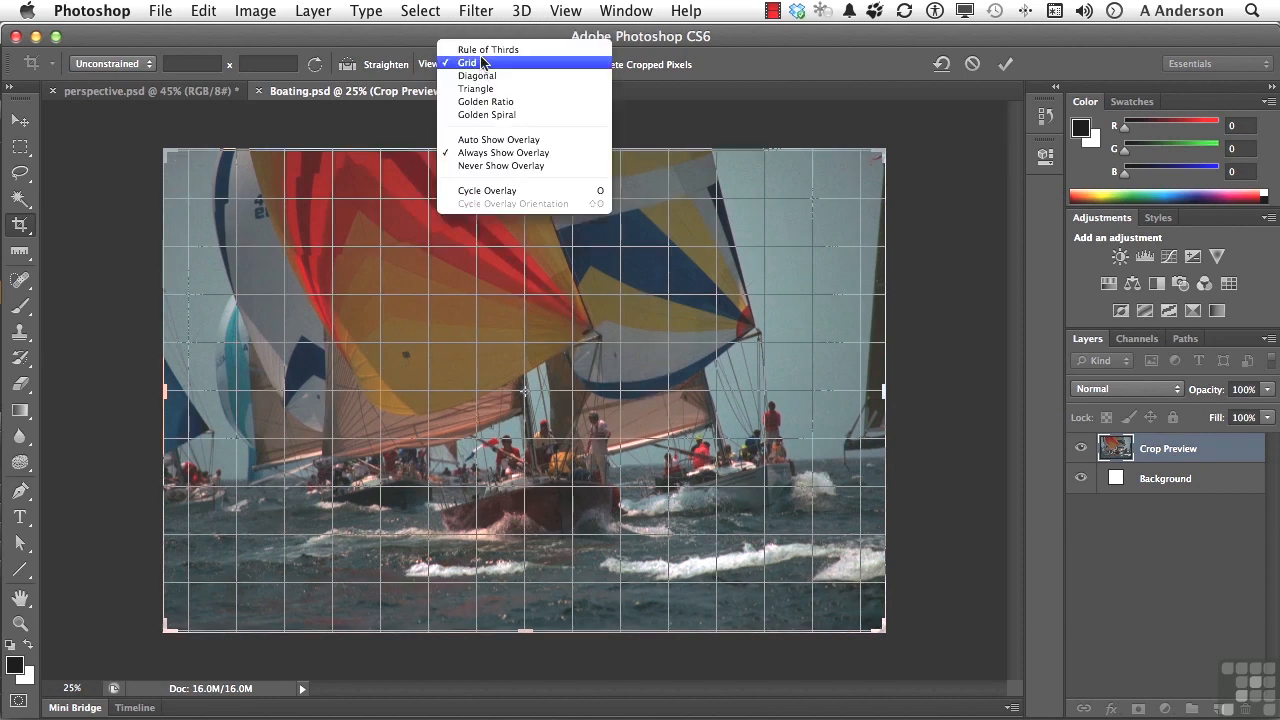
left_click(481, 52)
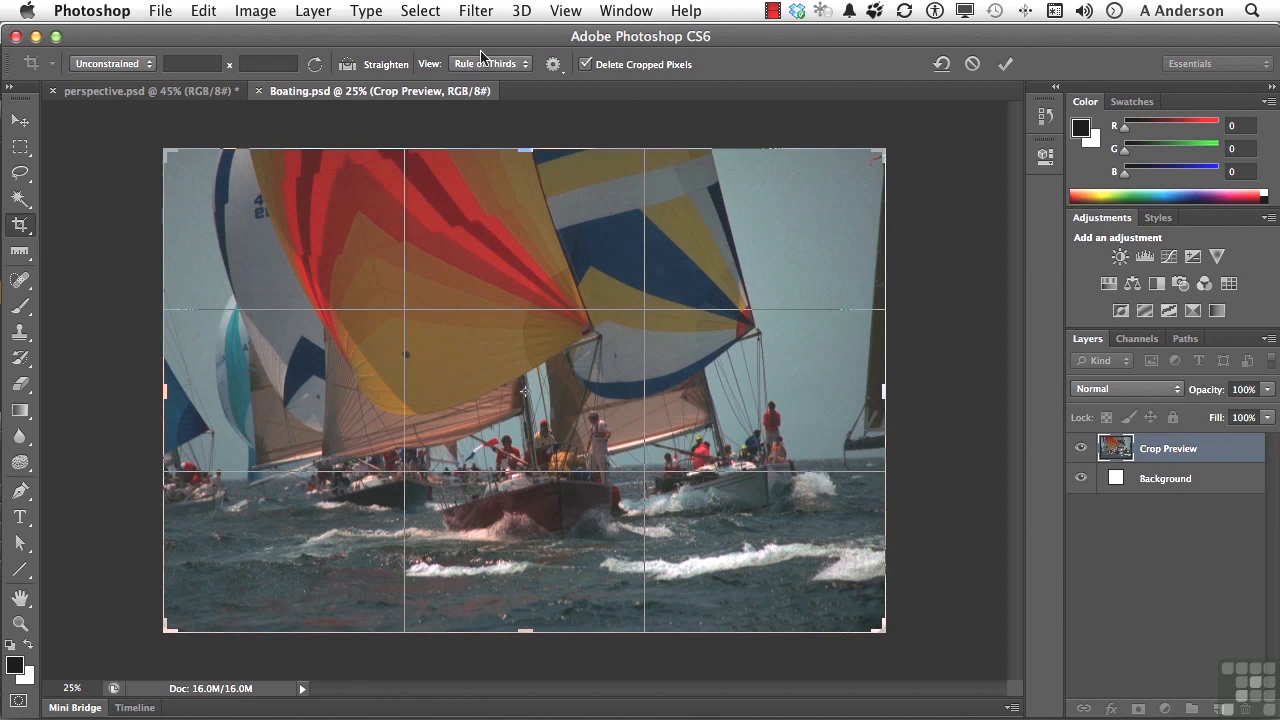
- Straighten the photo by tracing the horizon line with the Straighten tool
left_click(347, 66)
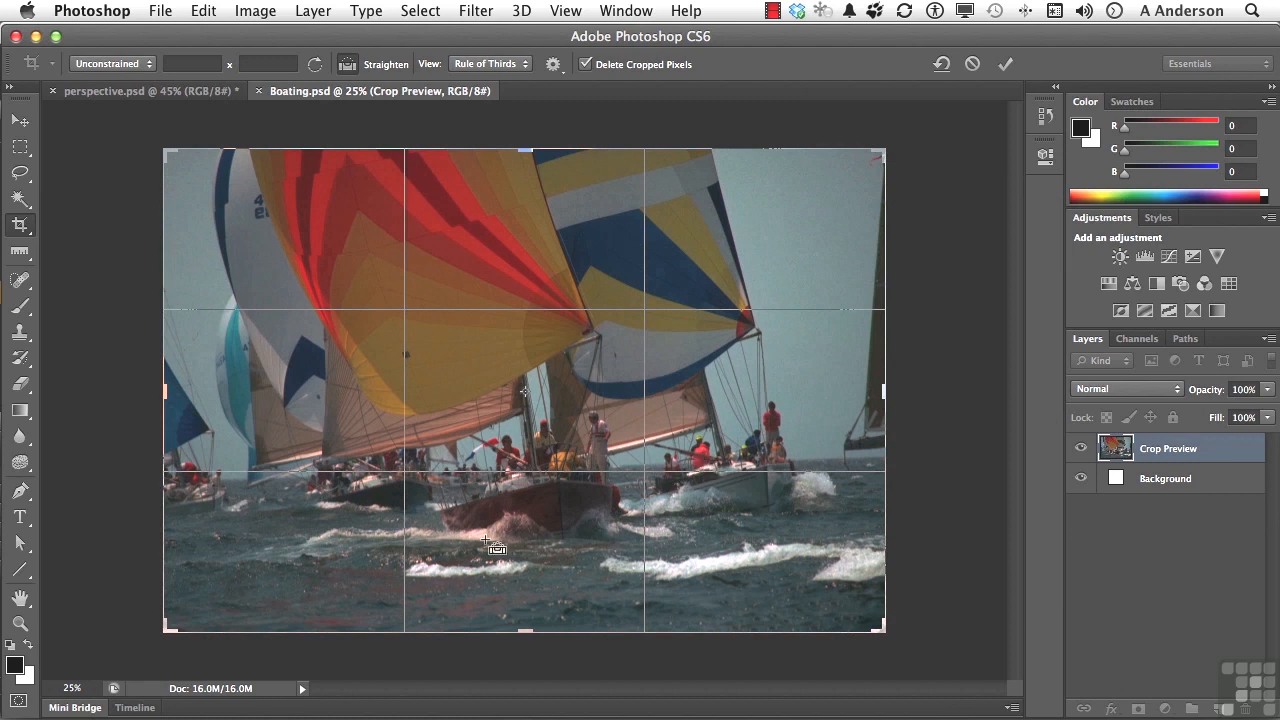
left_click_drag(230, 481, 836, 455)
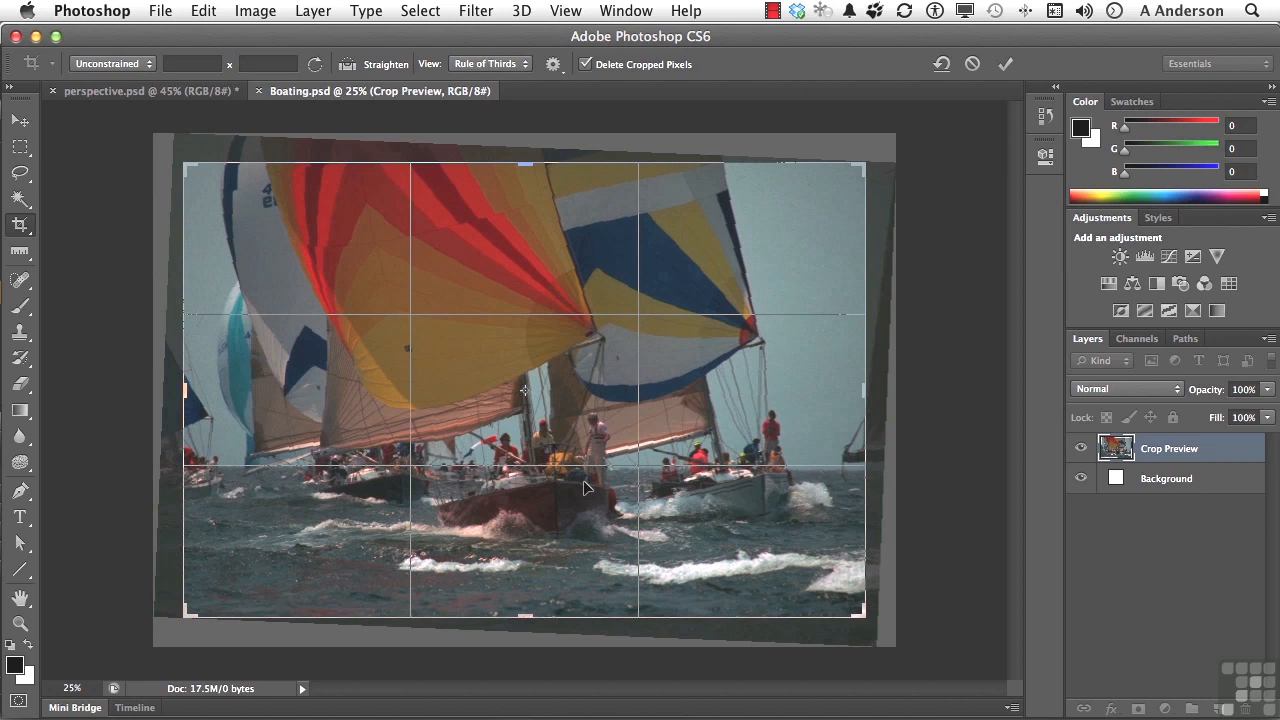
- Shrink the crop box from the lower-left corner, top and right edges, center it on the lead boat, and commit the crop
left_click_drag(186, 616, 289, 595)
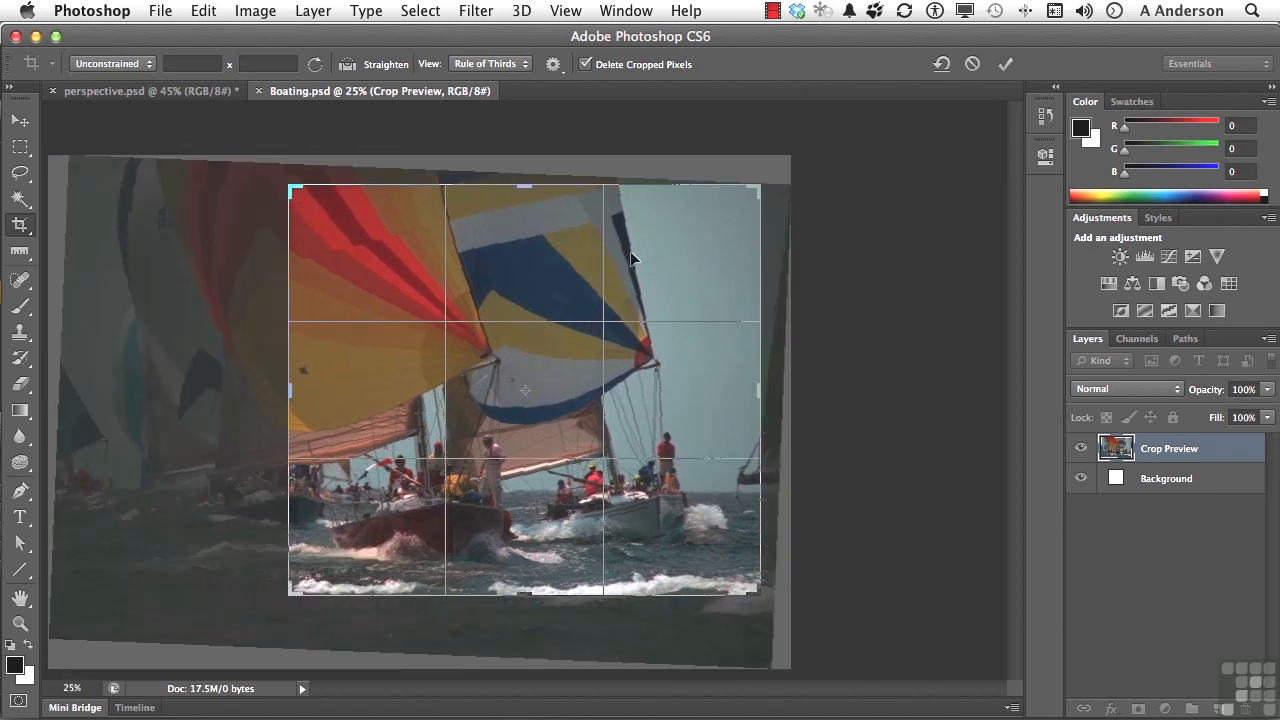
left_click_drag(518, 185, 518, 230)
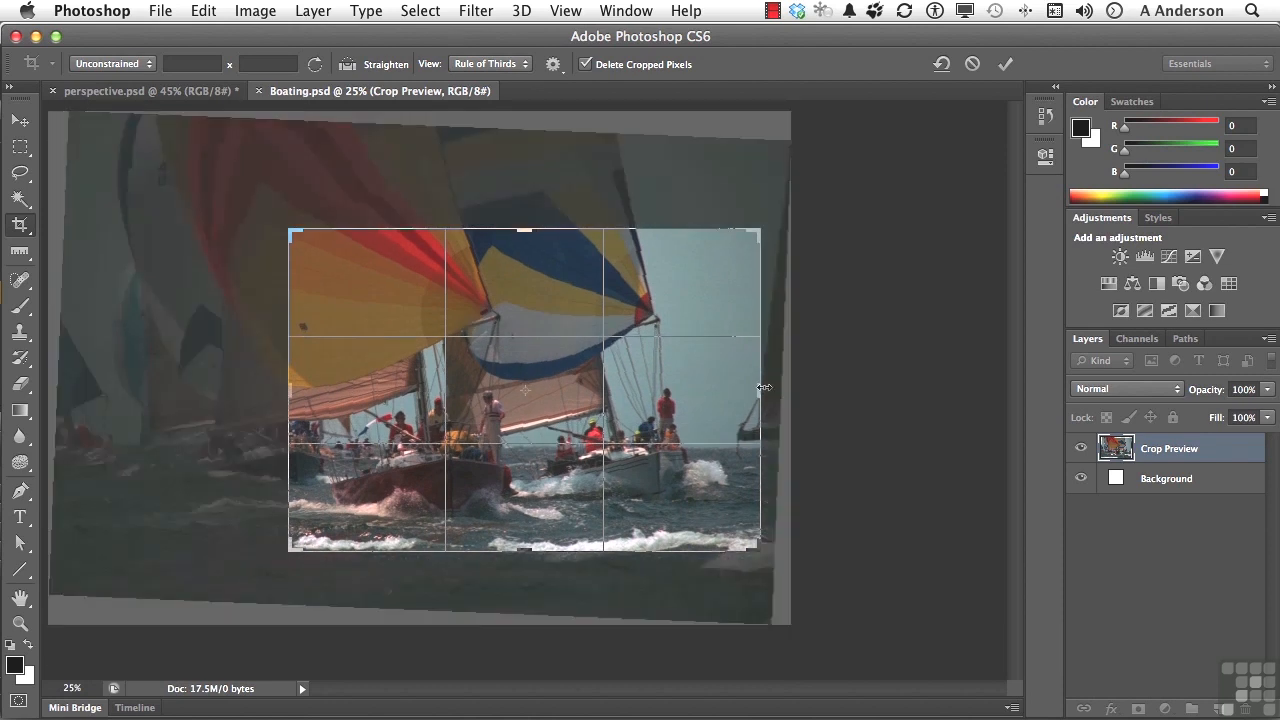
left_click_drag(763, 384, 675, 377)
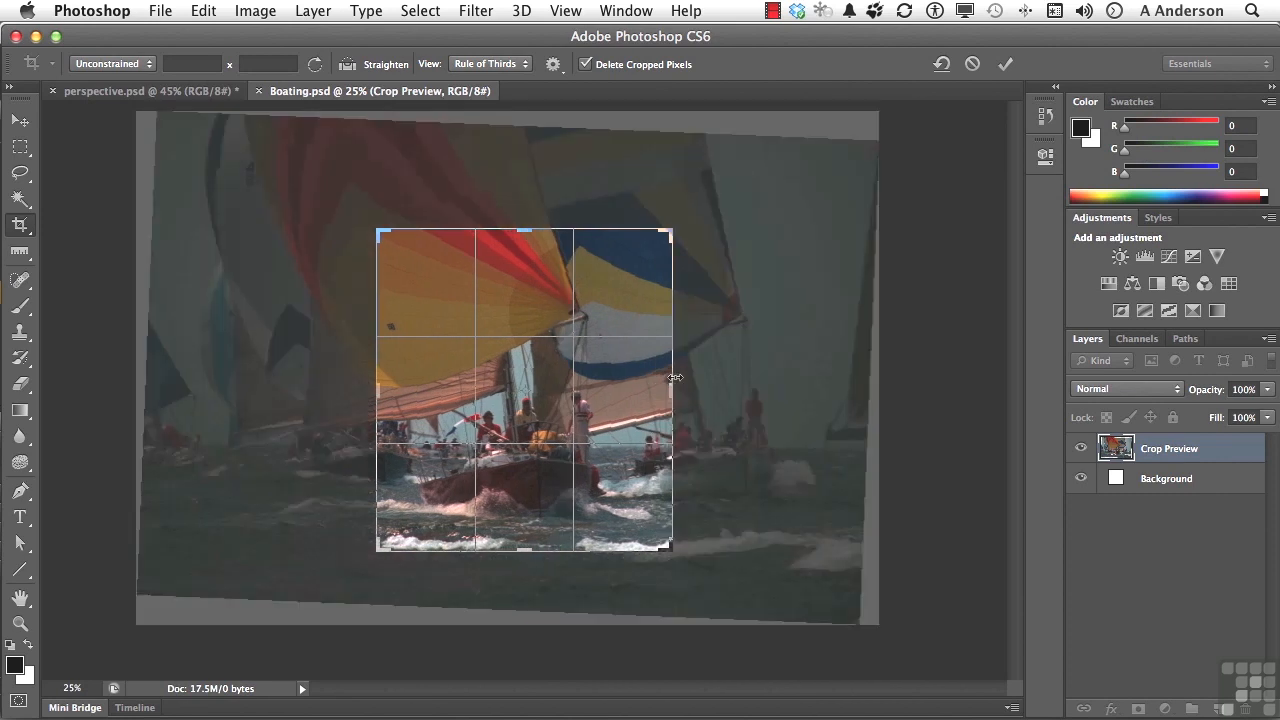
left_click_drag(540, 392, 566, 412)
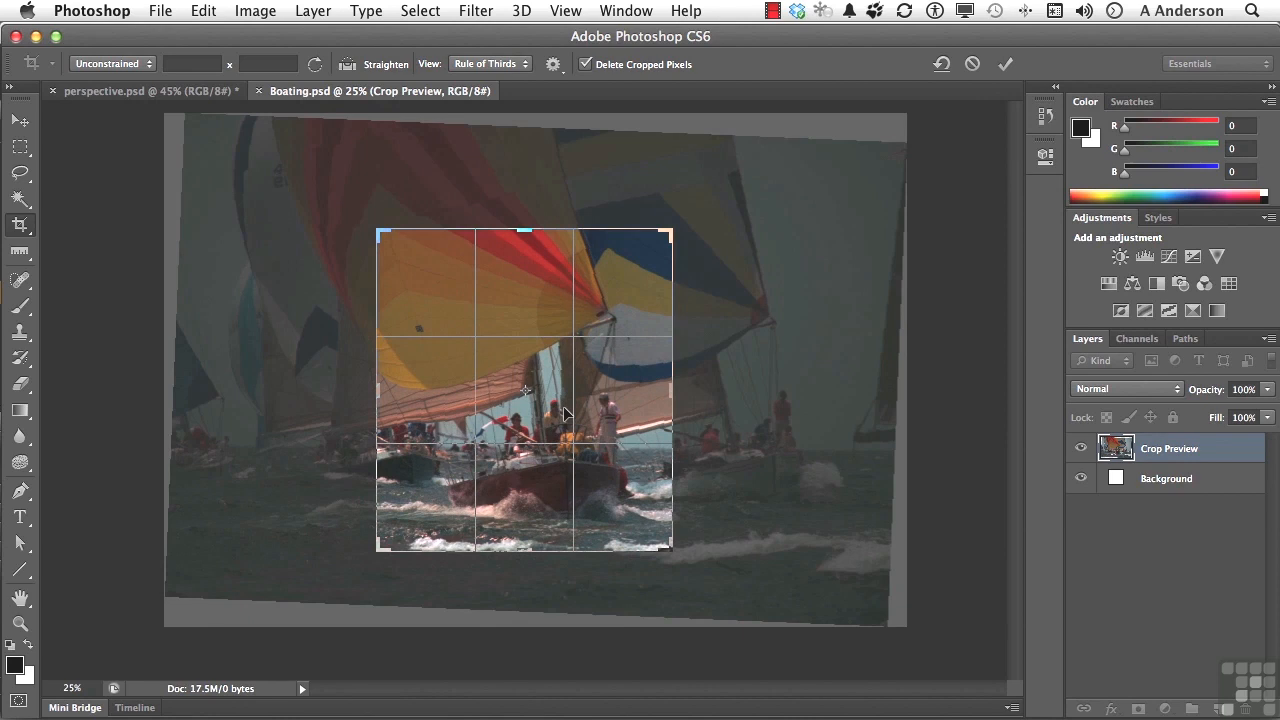
left_click(1005, 66)
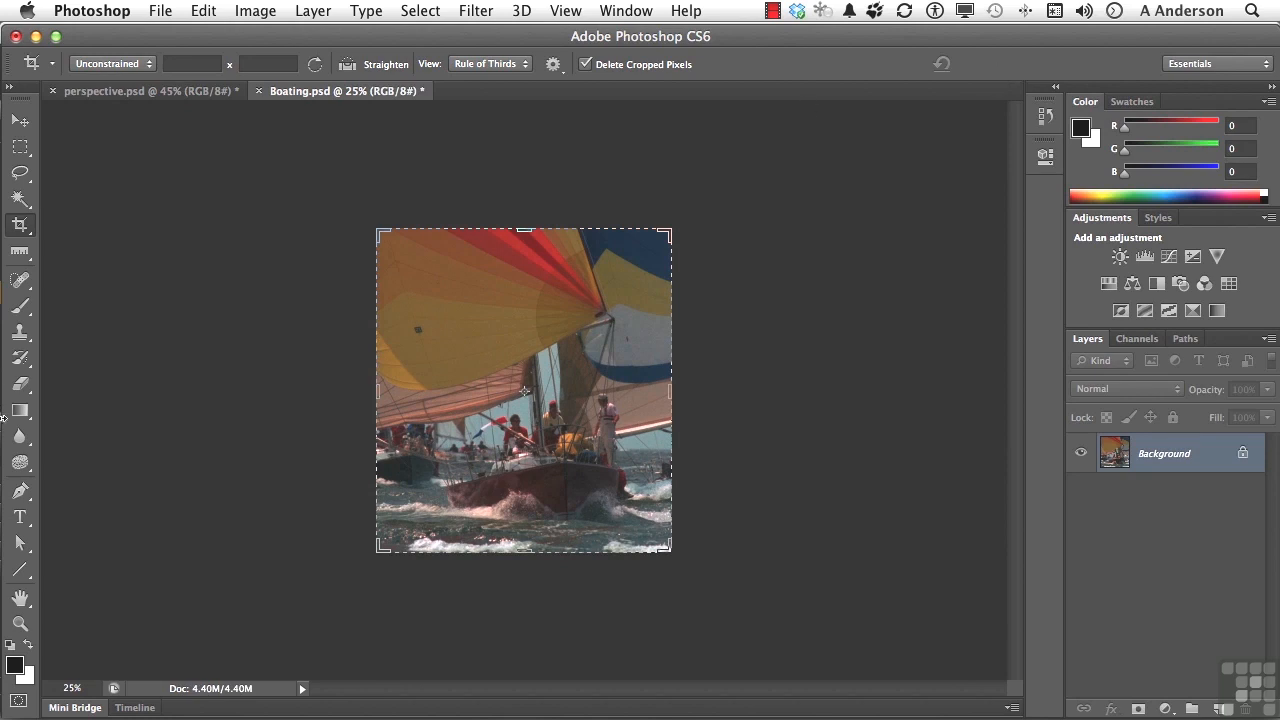
- Switch to perspective.psd and draw a Perspective Crop box around the grain elevator, widening its left edge
double_click(20, 600)
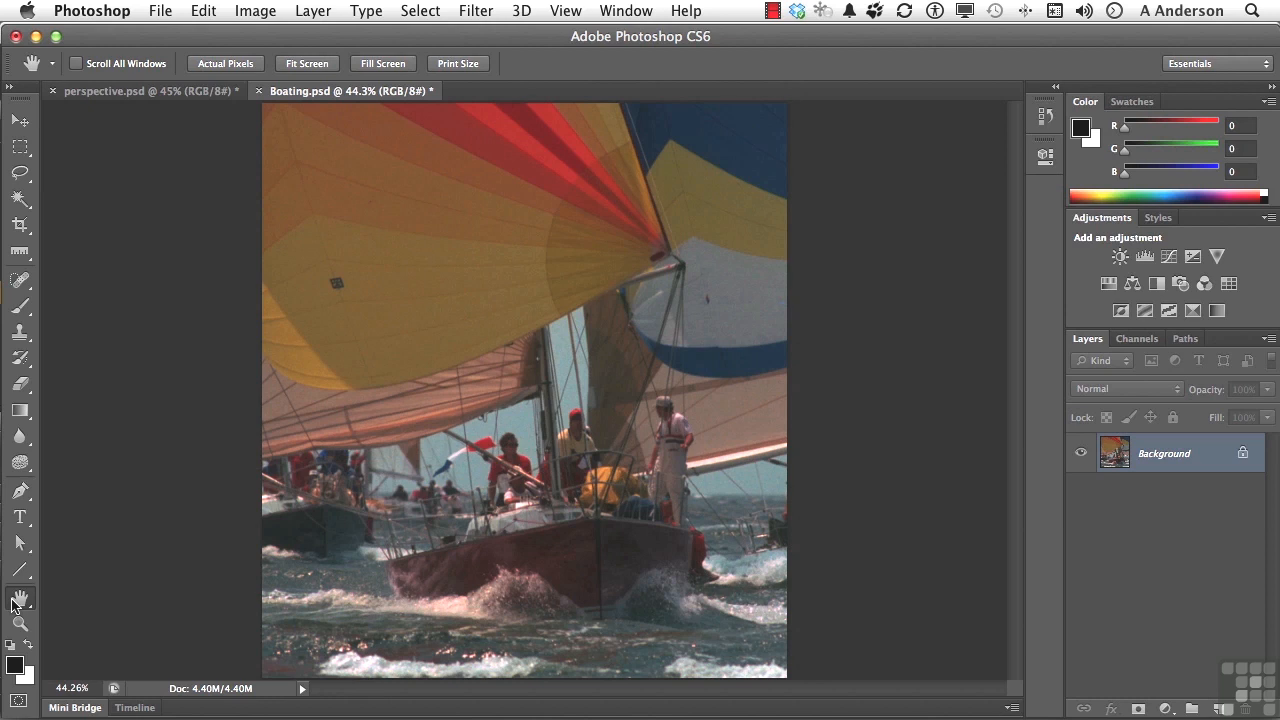
left_click(118, 92)
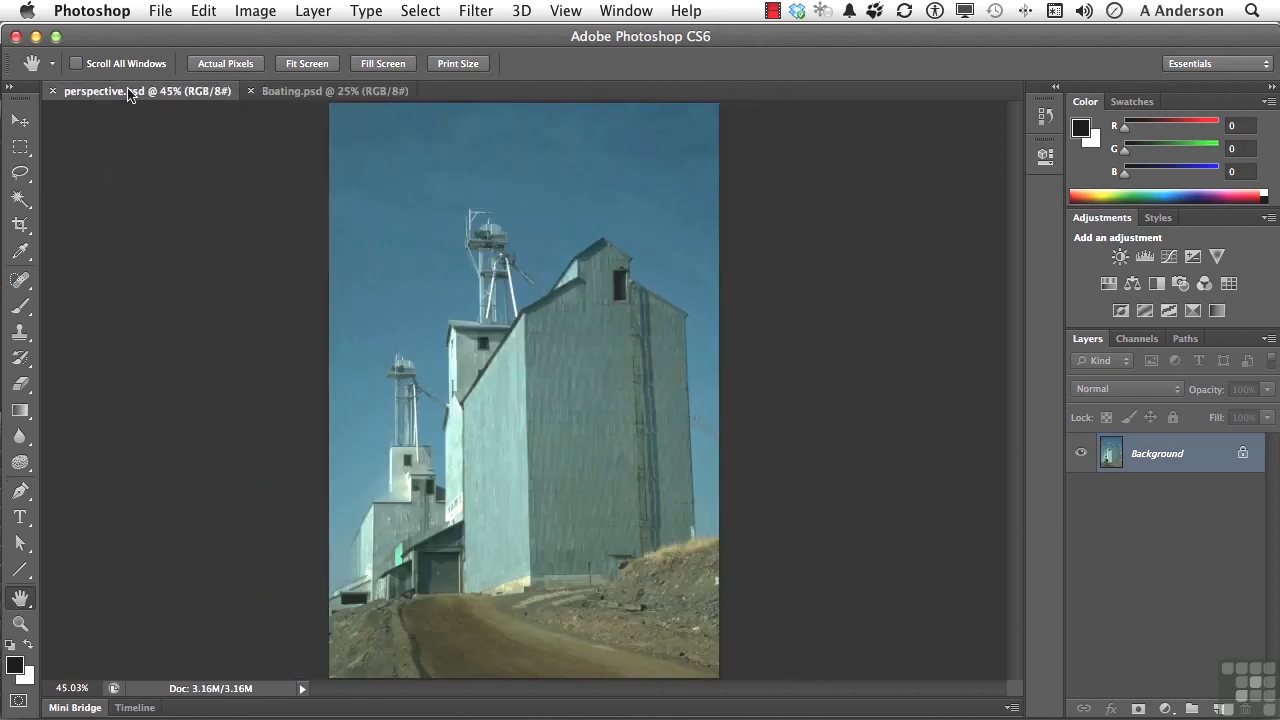
left_click(19, 227)
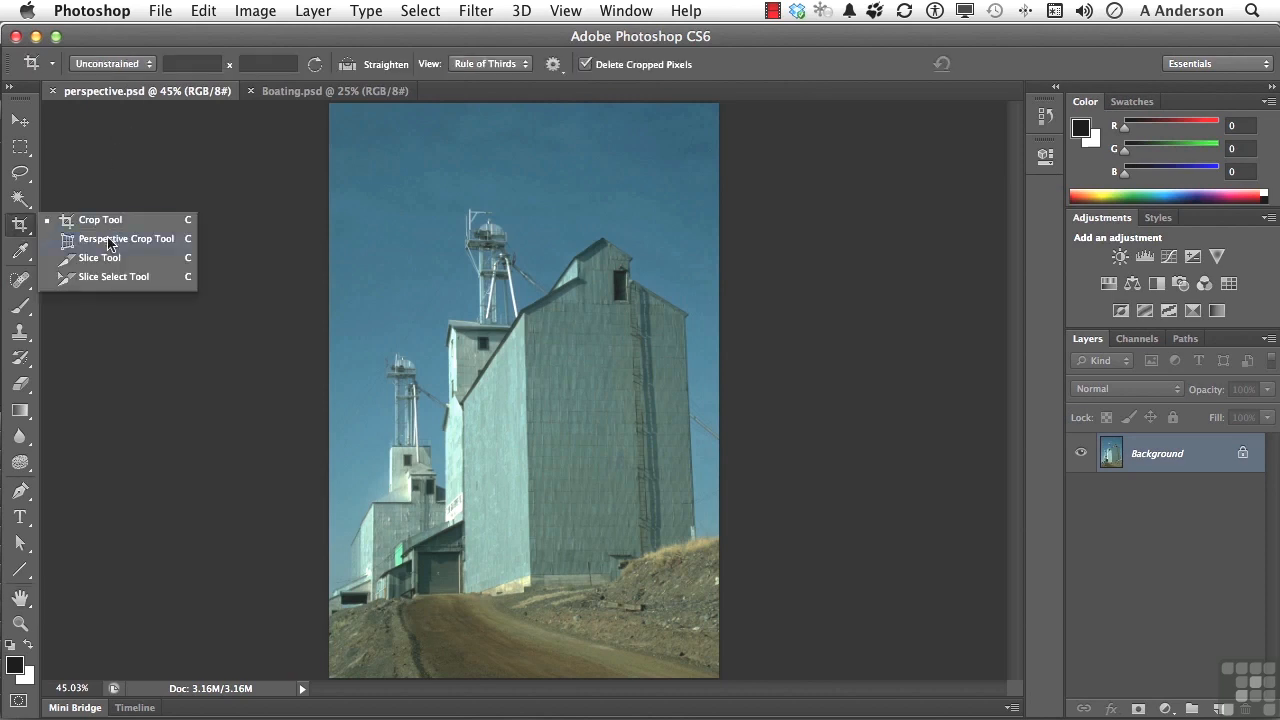
left_click(110, 240)
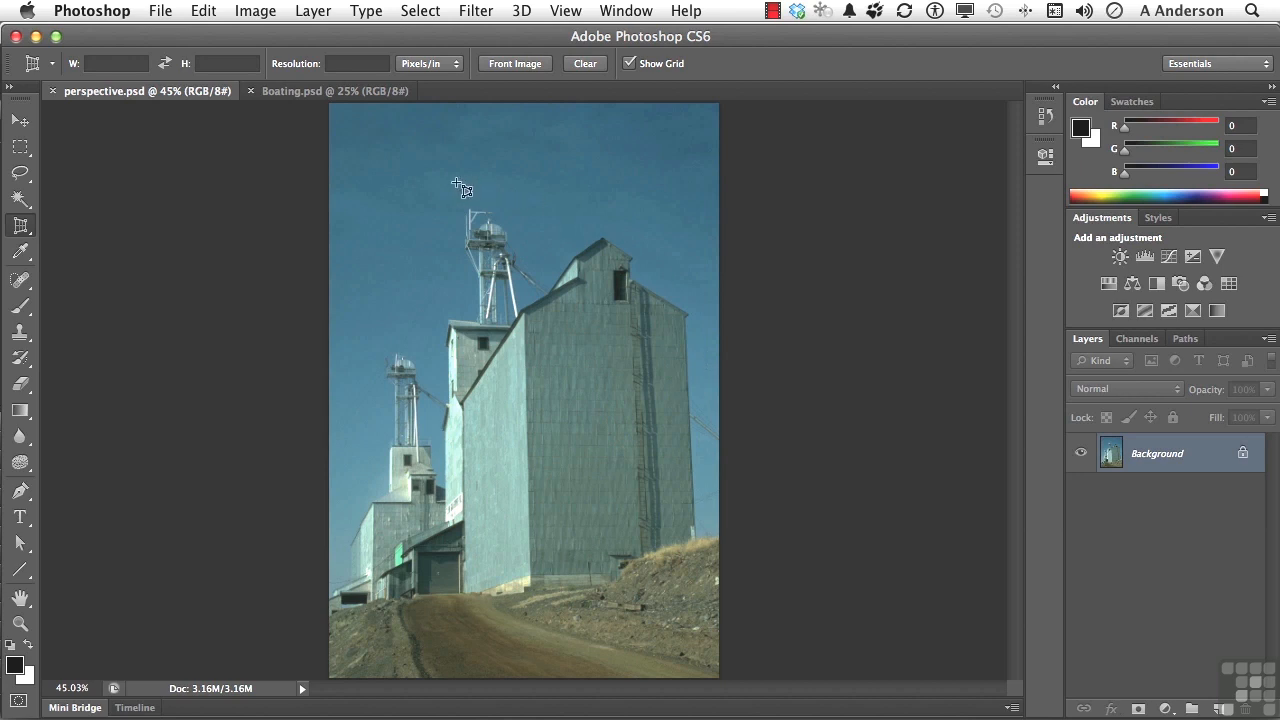
left_click_drag(425, 193, 735, 602)
left_click_drag(428, 400, 389, 401)
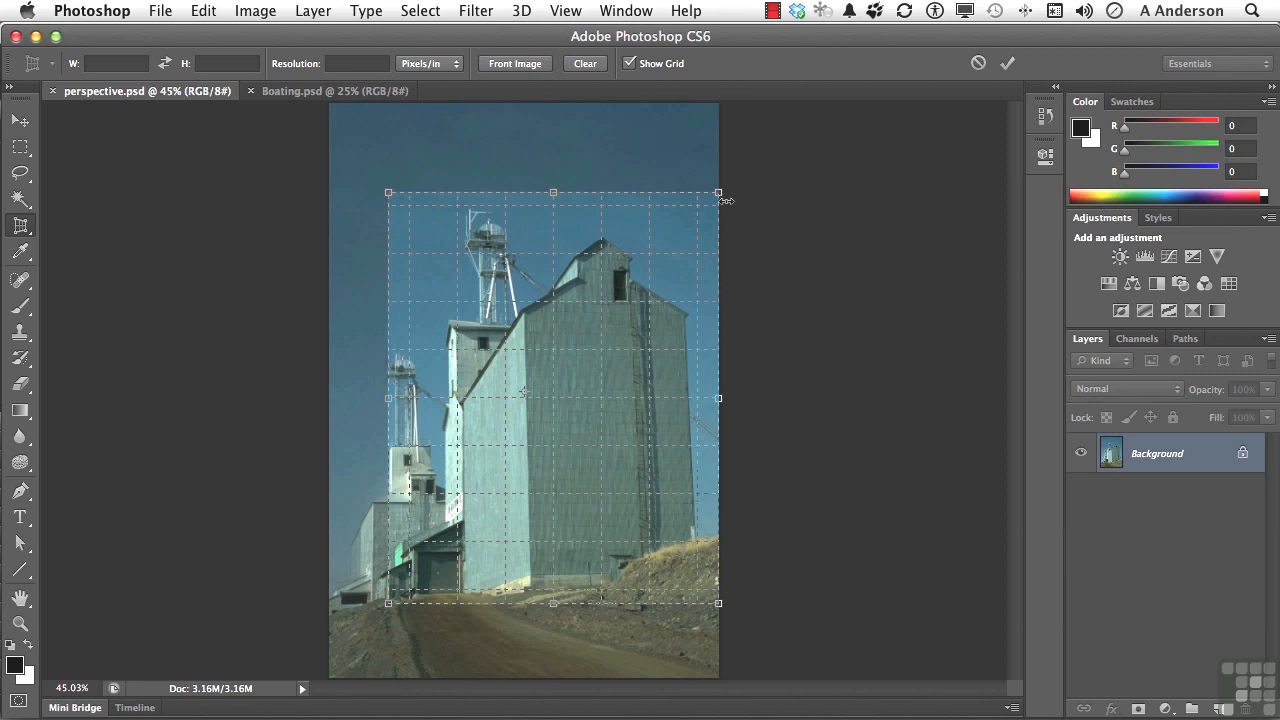
- Tilt the crop box's right side to follow the elevator's vertical edge and commit the perspective crop
left_click_drag(719, 196, 698, 197)
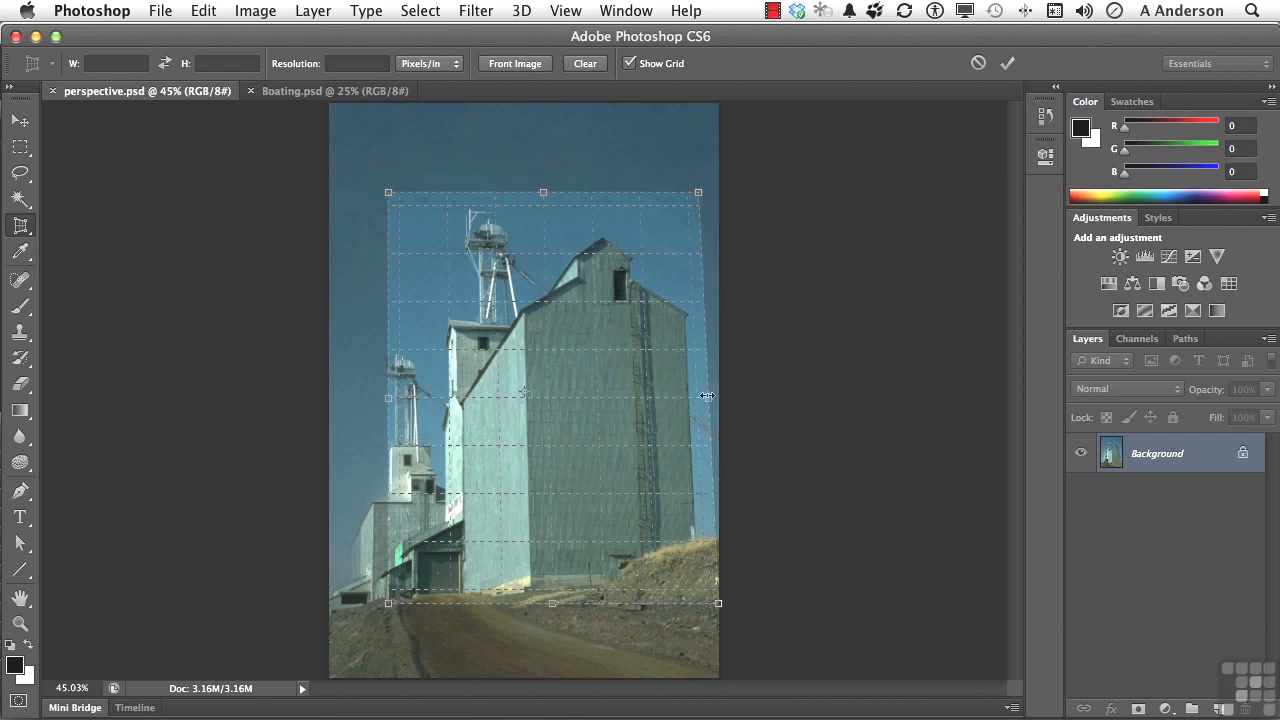
left_click_drag(707, 396, 692, 397)
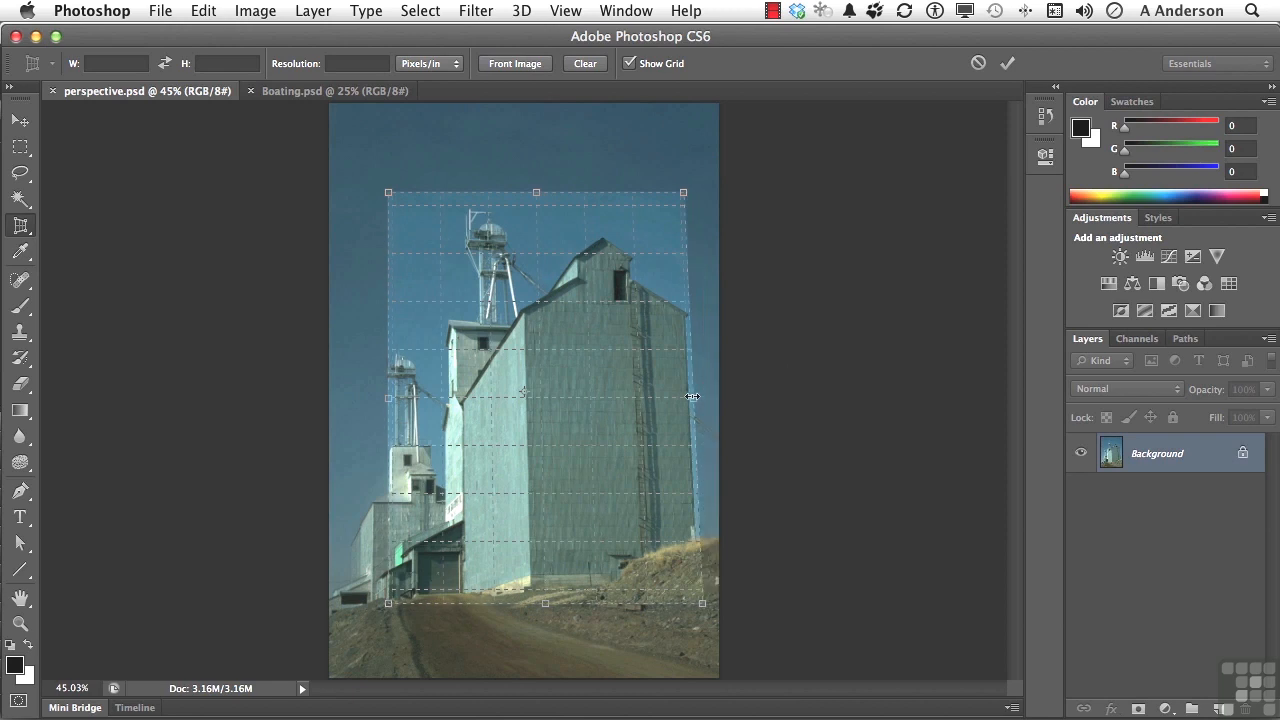
left_click_drag(684, 194, 683, 191)
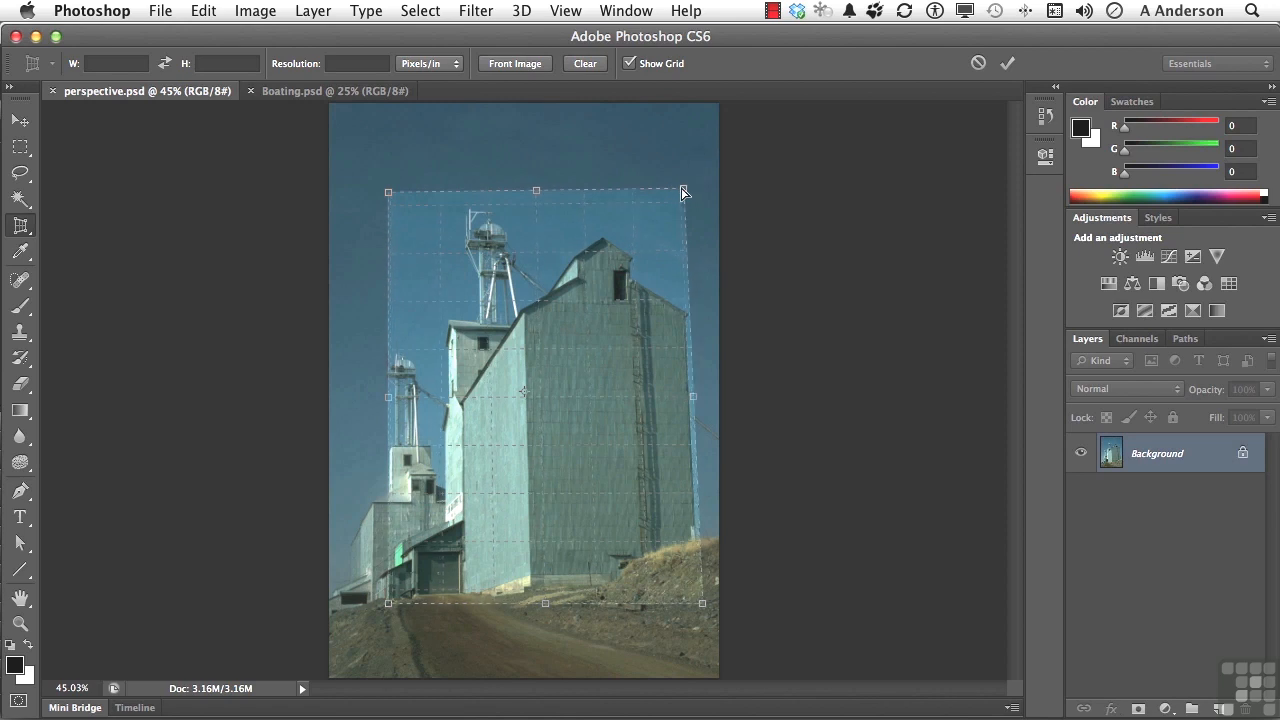
left_click_drag(693, 398, 709, 399)
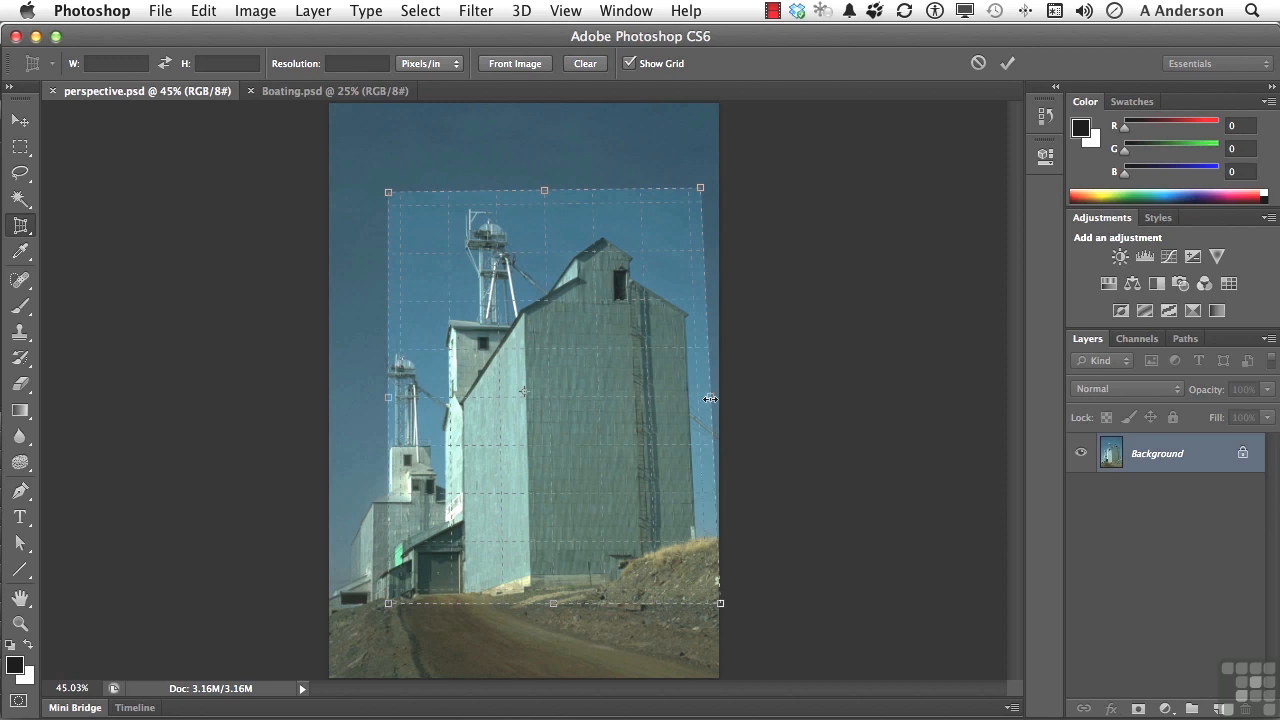
left_click(1007, 64)
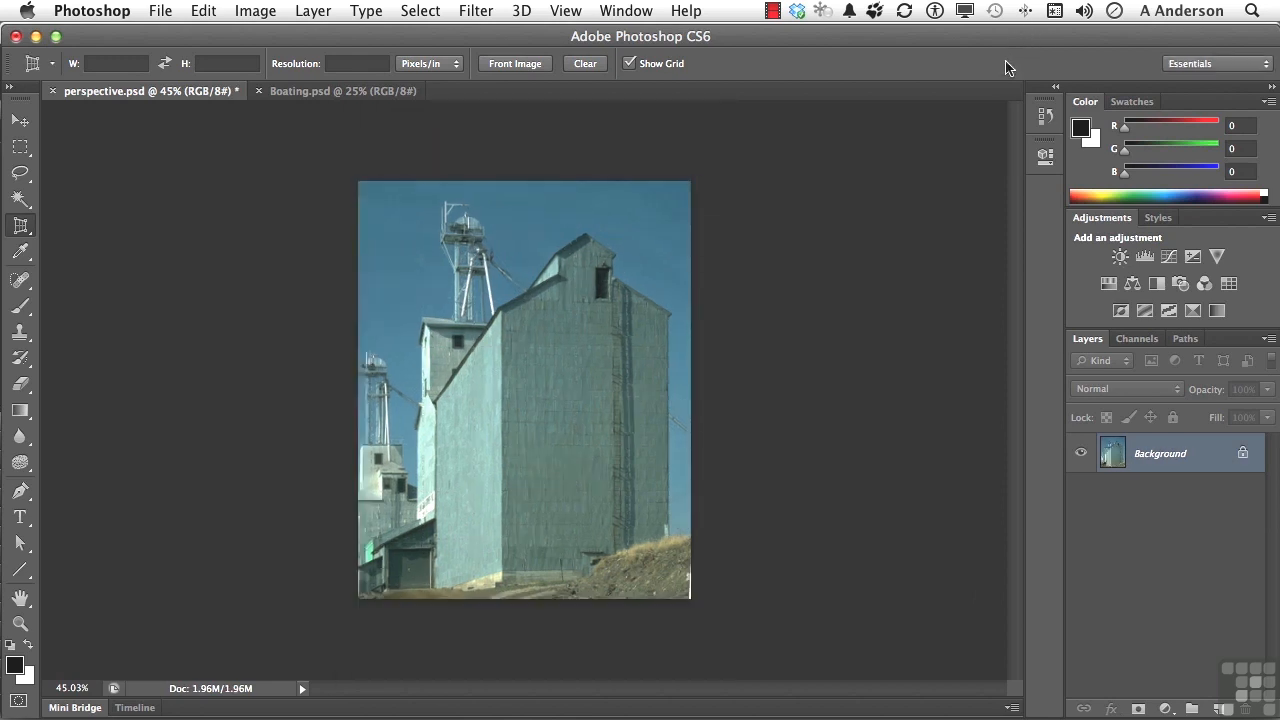